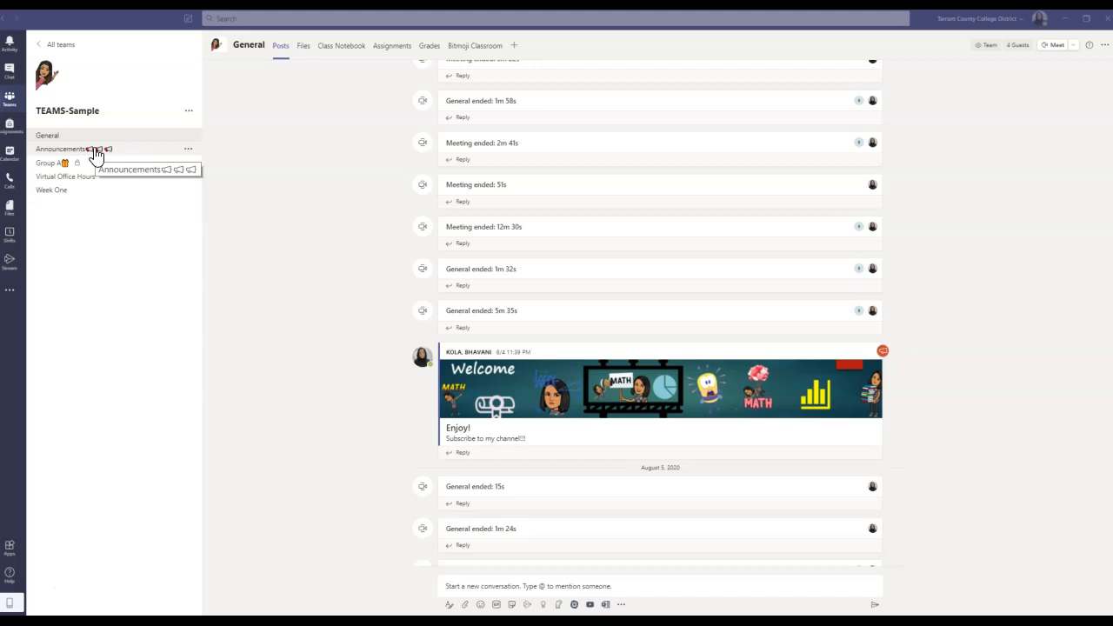
Go to the Announcements channel and open its More options (…) menu
{"action": "left_click", "coordinate": [75, 167]}
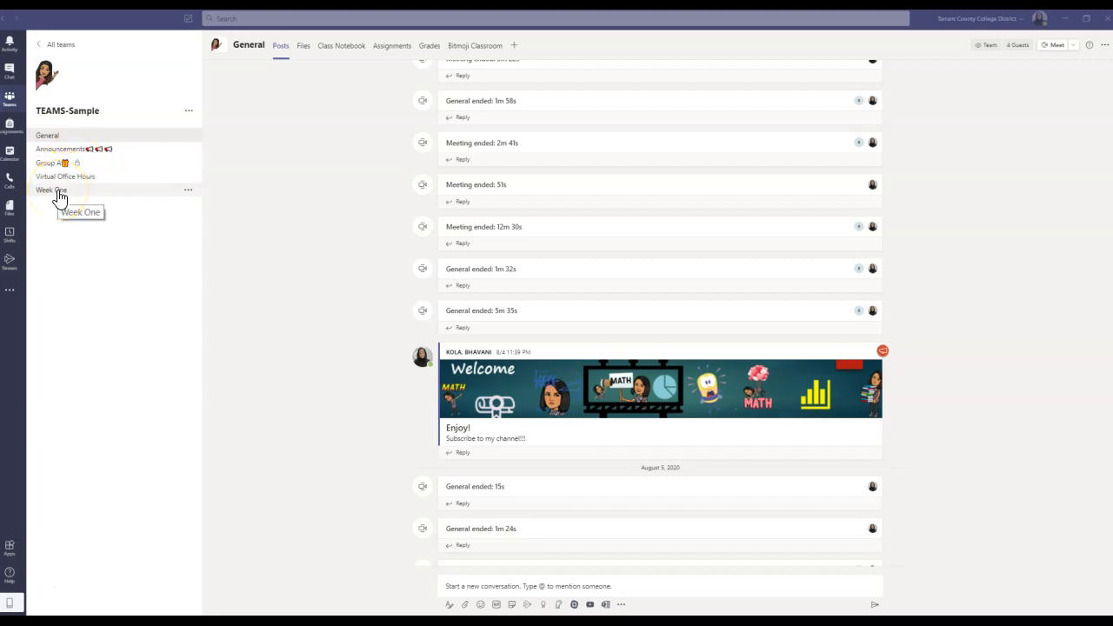
{"action": "left_click", "coordinate": [100, 231]}
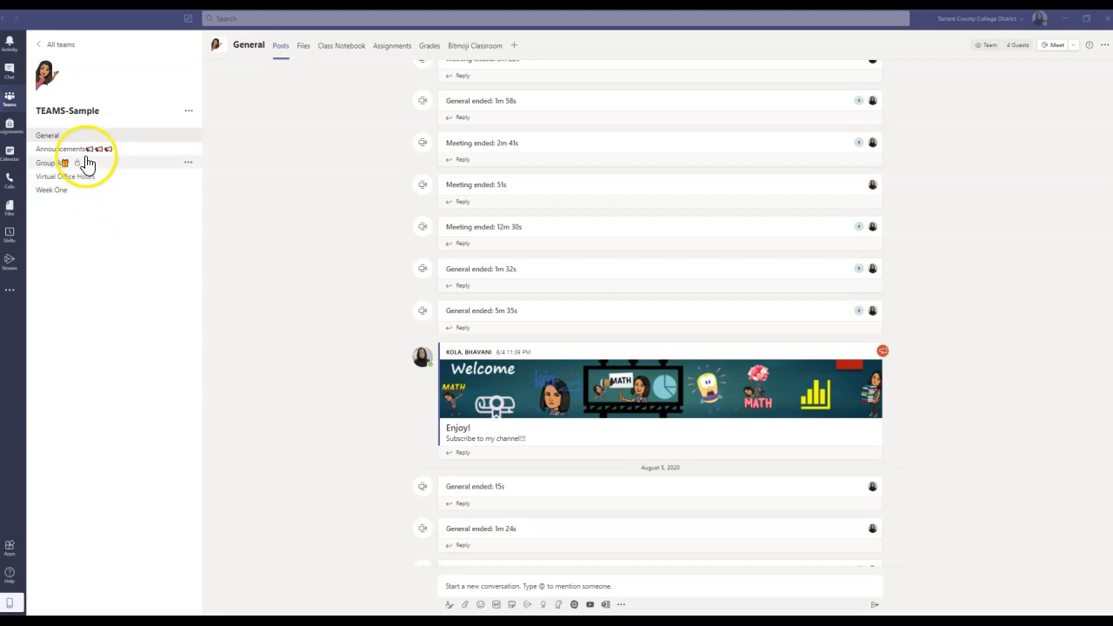
{"action": "left_click", "coordinate": [28, 591]}
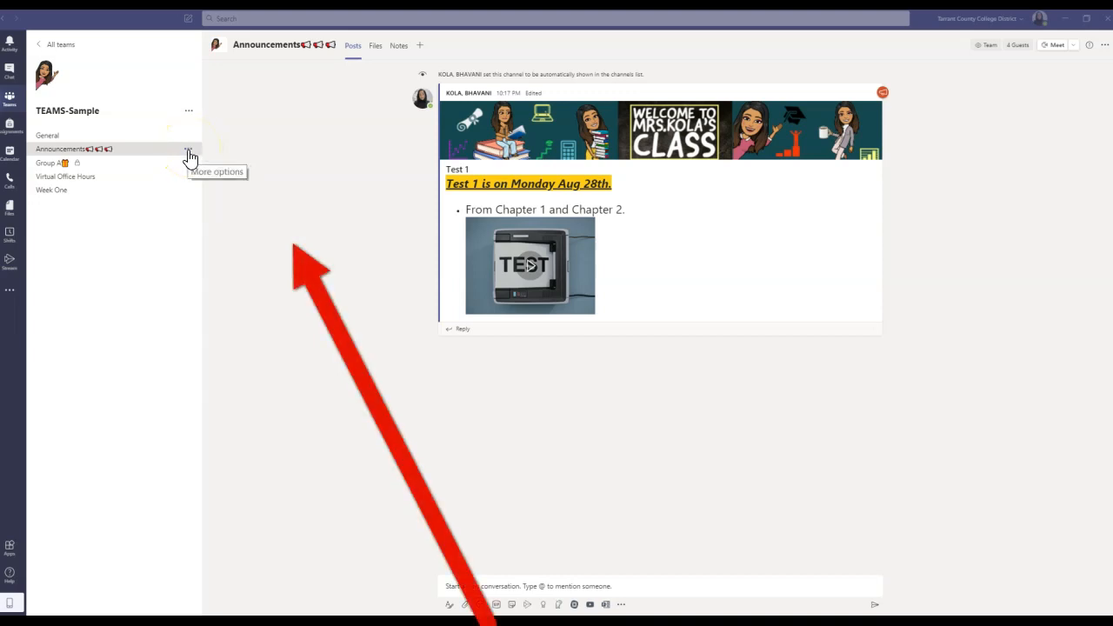
{"action": "left_click", "coordinate": [189, 155]}
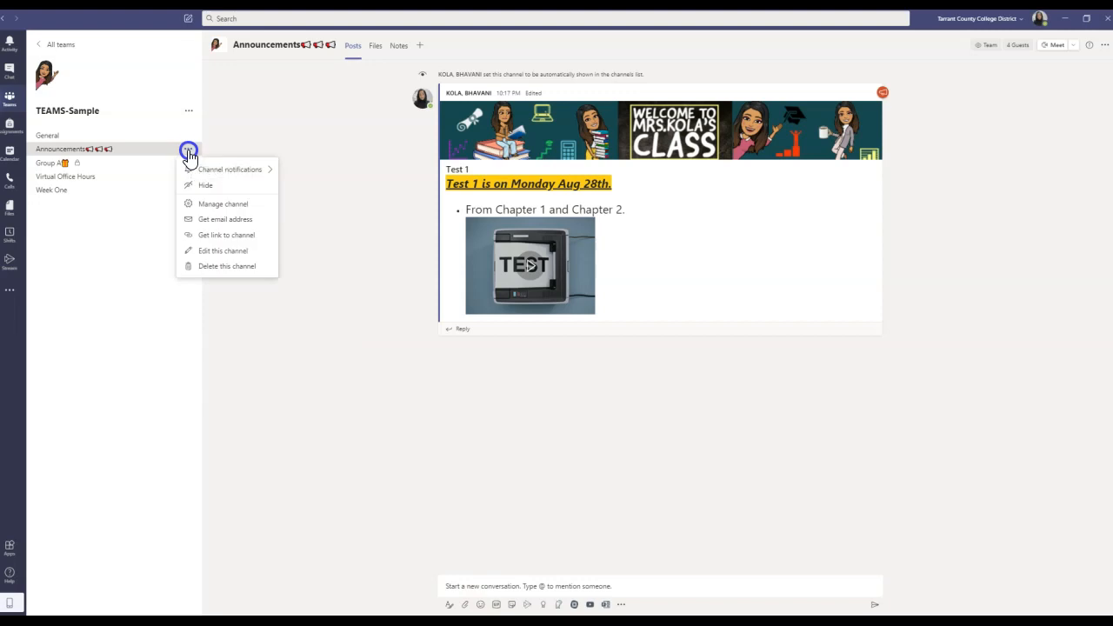
Set Announcements moderation On, with member replies, bots and connectors all disallowed
{"action": "left_click", "coordinate": [225, 207]}
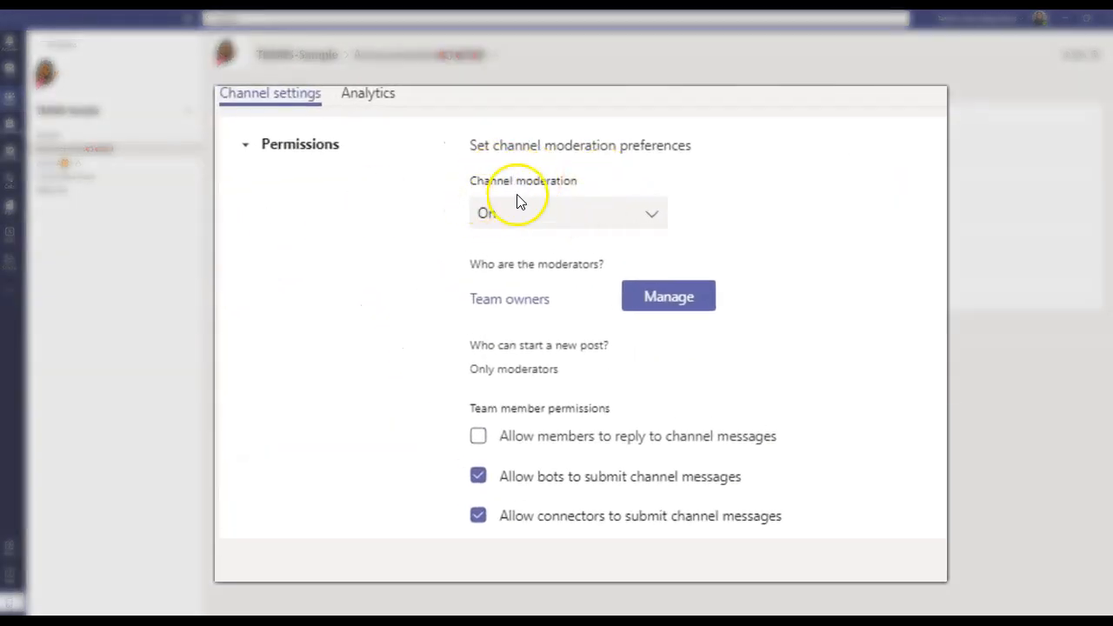
{"action": "left_click", "coordinate": [653, 217]}
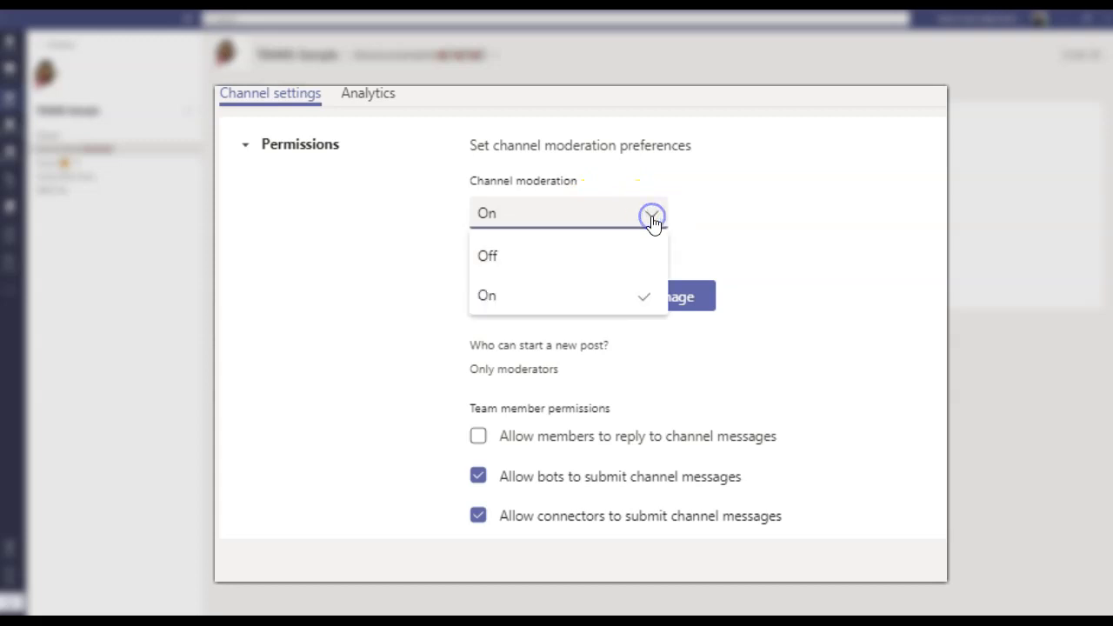
{"action": "left_click", "coordinate": [525, 263]}
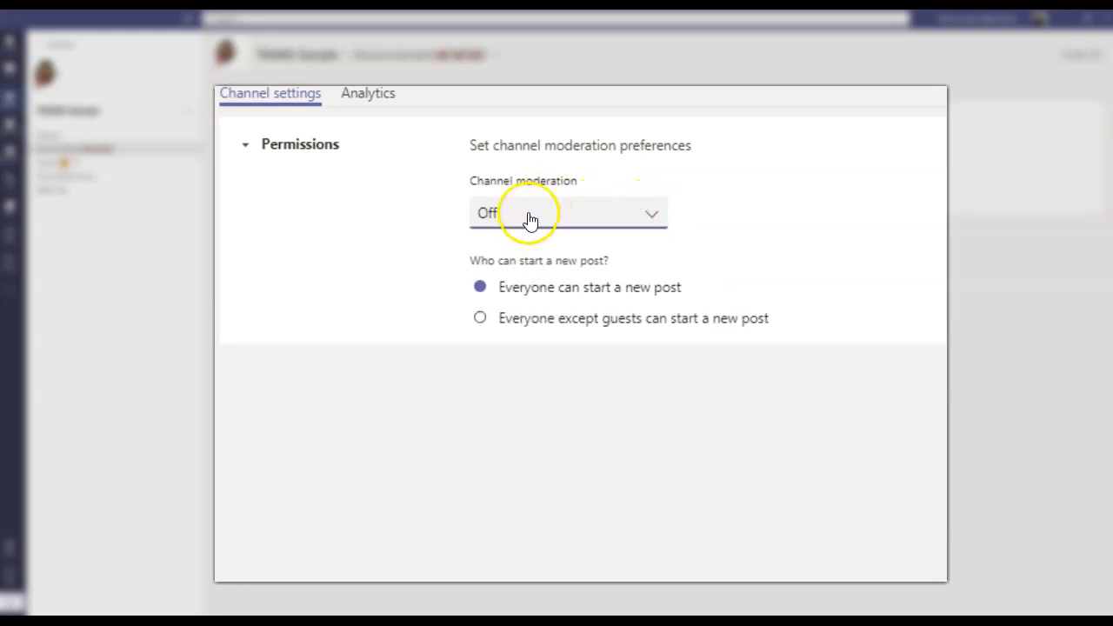
{"action": "left_click", "coordinate": [652, 216]}
{"action": "left_click", "coordinate": [489, 296]}
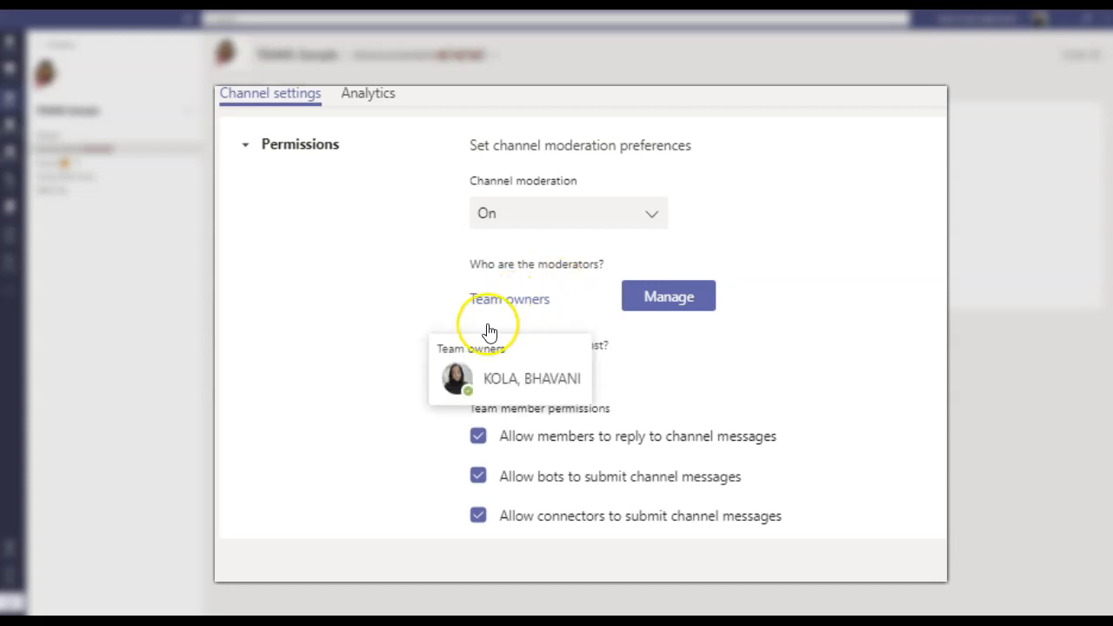
{"action": "left_click", "coordinate": [479, 439]}
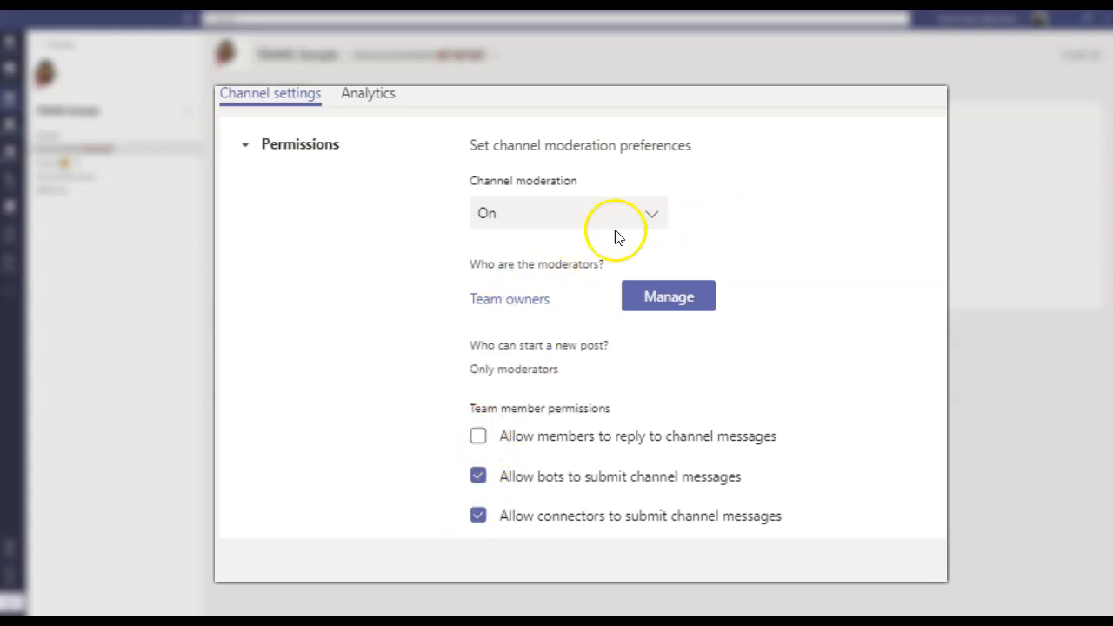
{"action": "left_click", "coordinate": [480, 478]}
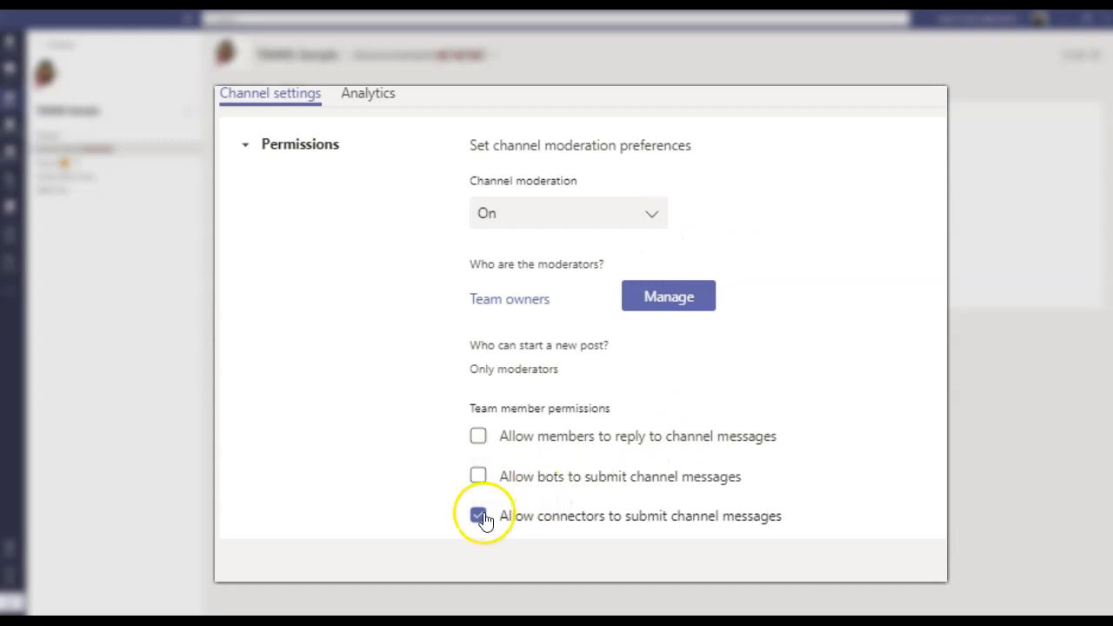
{"action": "left_click", "coordinate": [479, 517]}
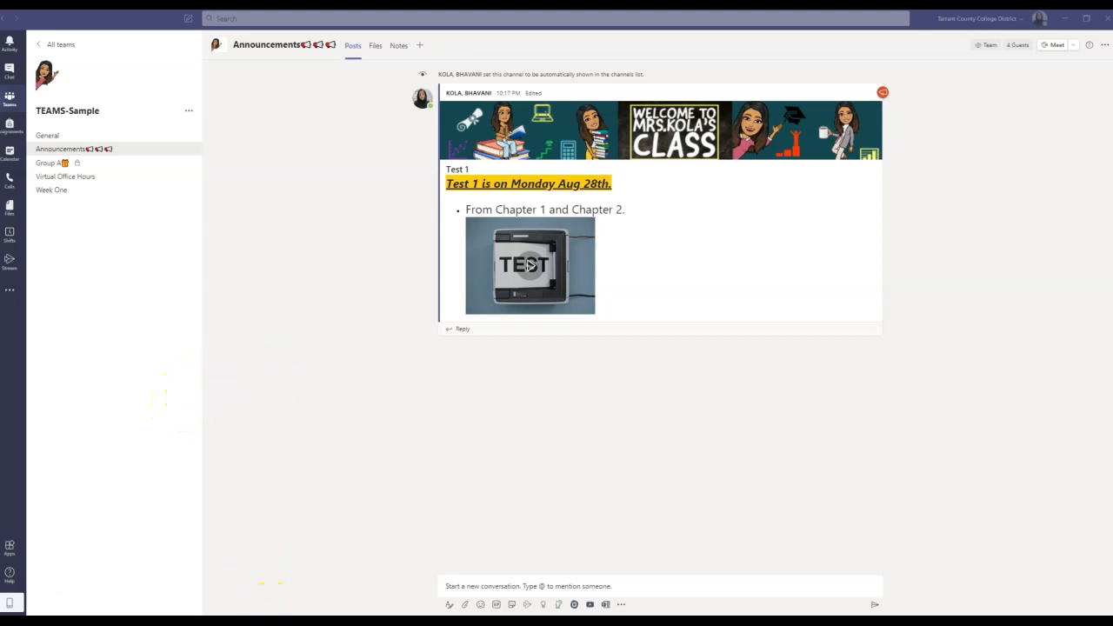
React to the Test 1 announcement in web Teams, then return to the desktop app
{"action": "left_click", "coordinate": [193, 594]}
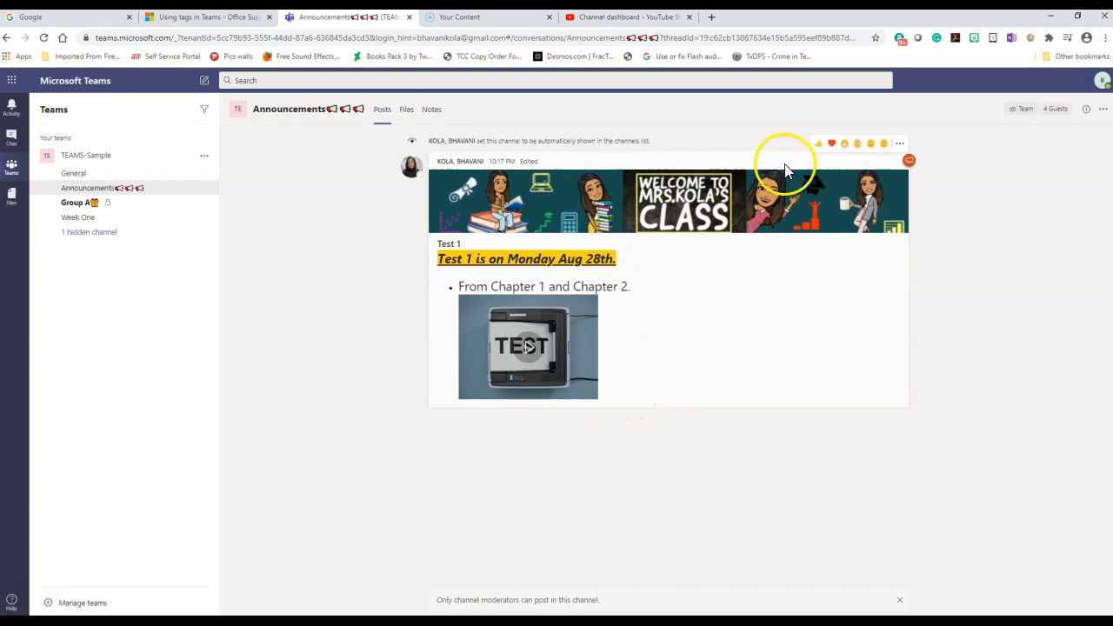
{"action": "left_click", "coordinate": [821, 144]}
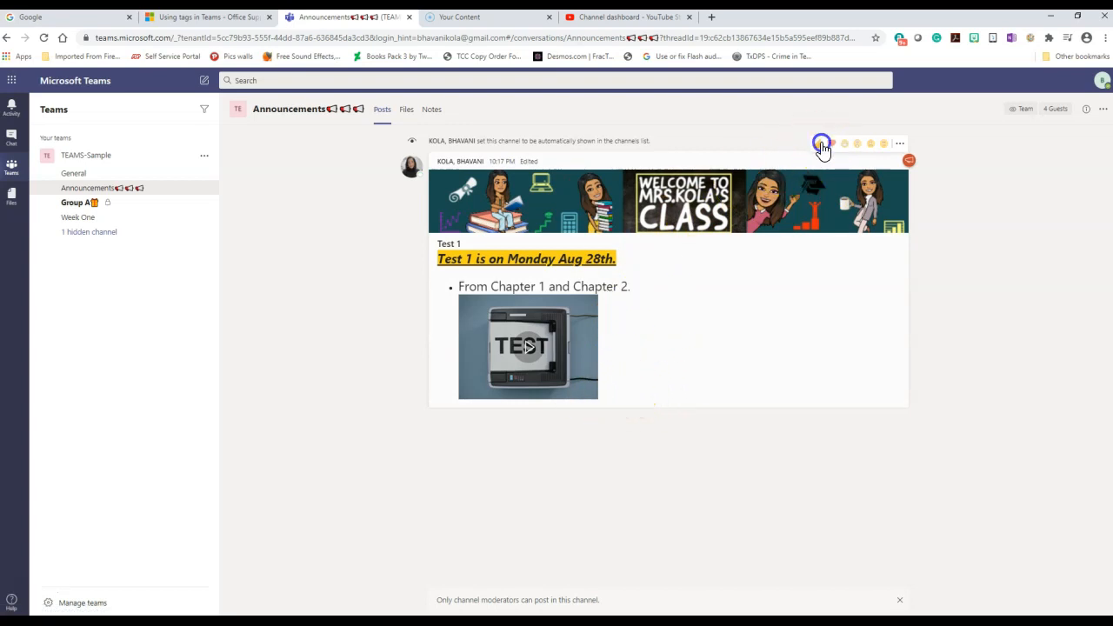
{"action": "left_click", "coordinate": [872, 145]}
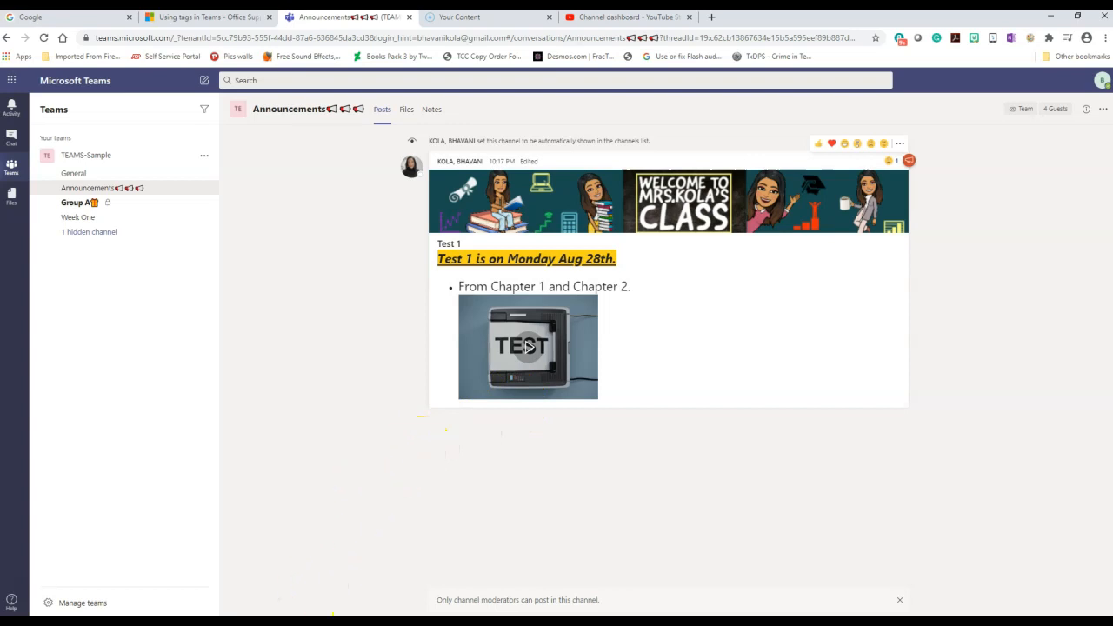
{"action": "mouse_move", "coordinate": [295, 619]}
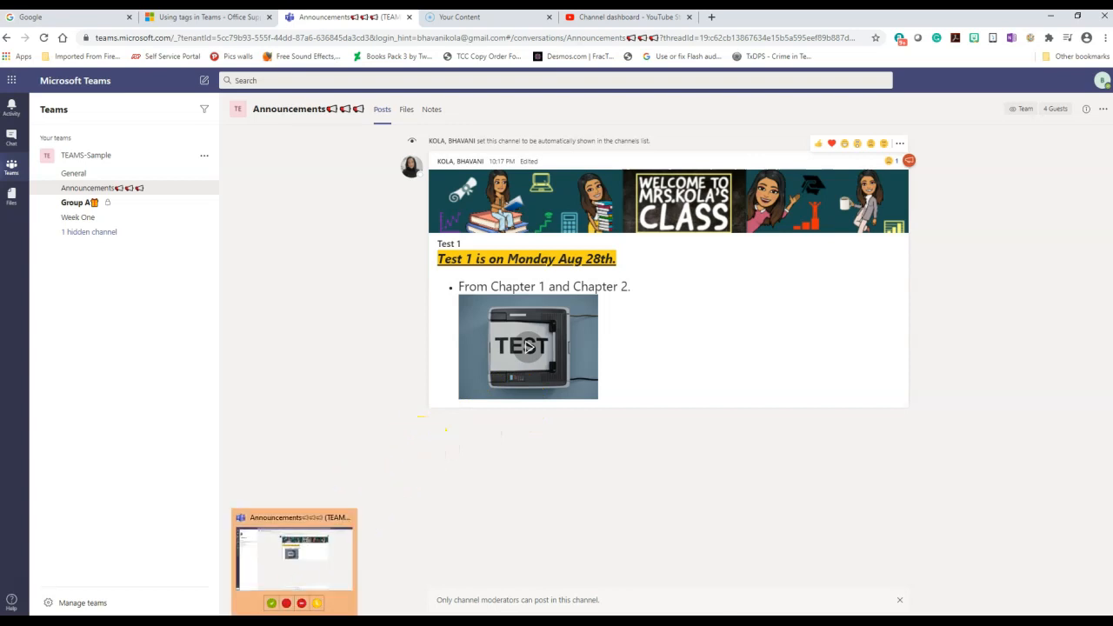
{"action": "left_click", "coordinate": [268, 574]}
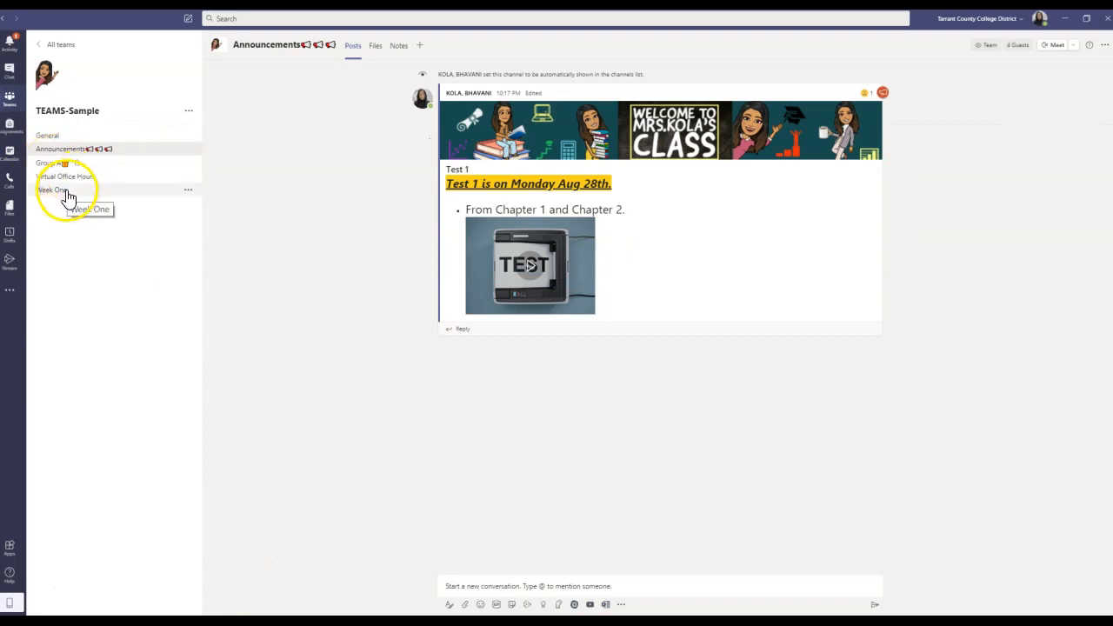
Set Week One moderation On and disallow bots and connectors, leaving member replies allowed
{"action": "left_click", "coordinate": [66, 191]}
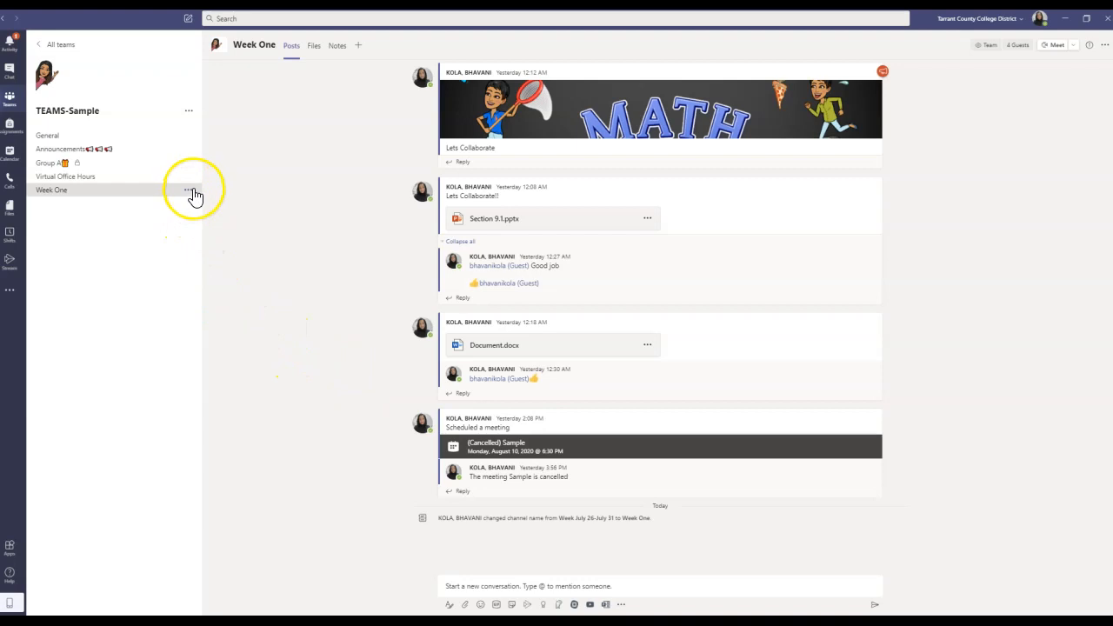
{"action": "left_click", "coordinate": [190, 190]}
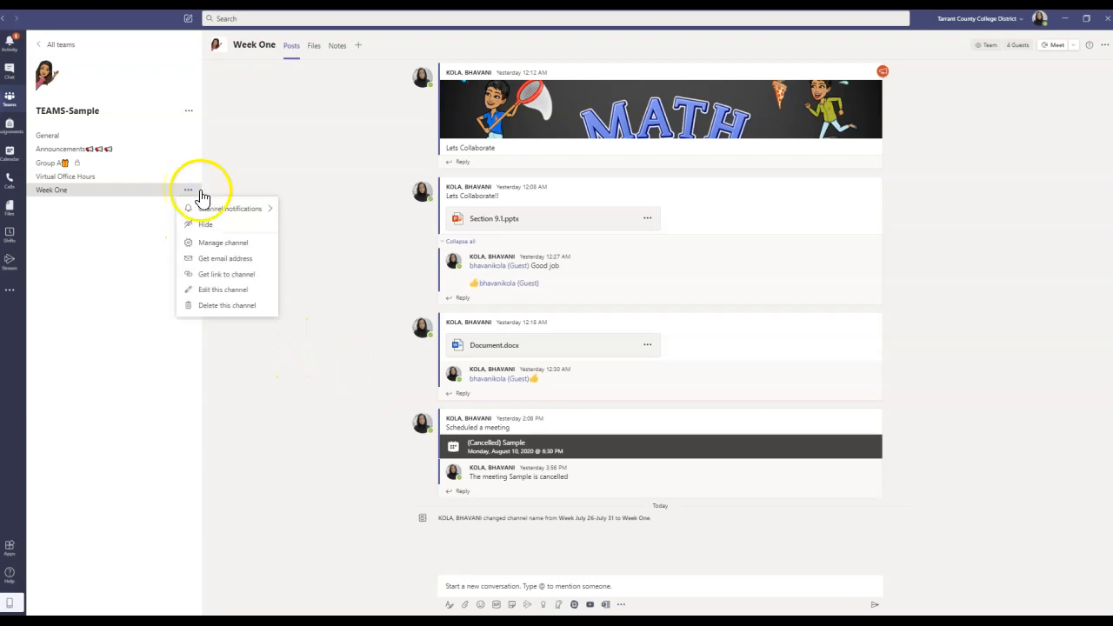
{"action": "left_click", "coordinate": [215, 245]}
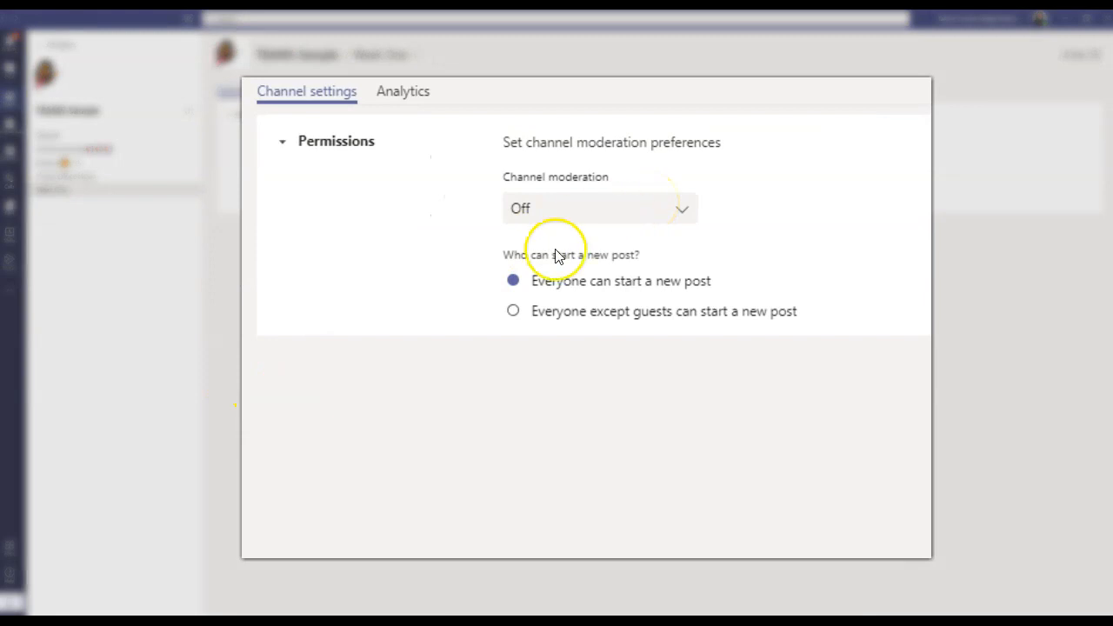
{"action": "left_click", "coordinate": [665, 211]}
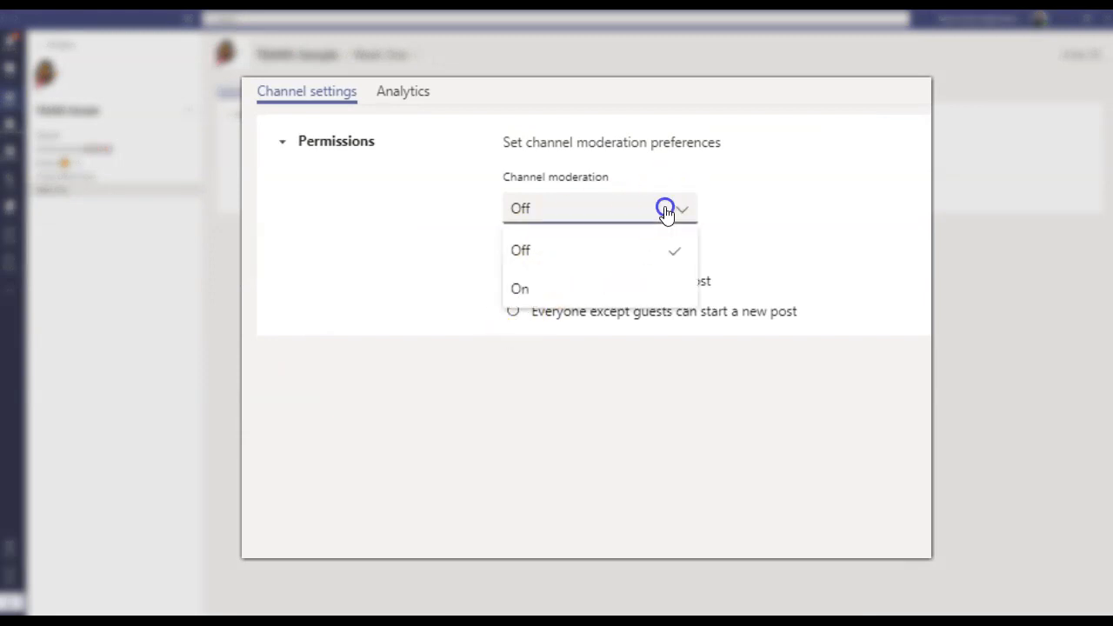
{"action": "left_click", "coordinate": [522, 290]}
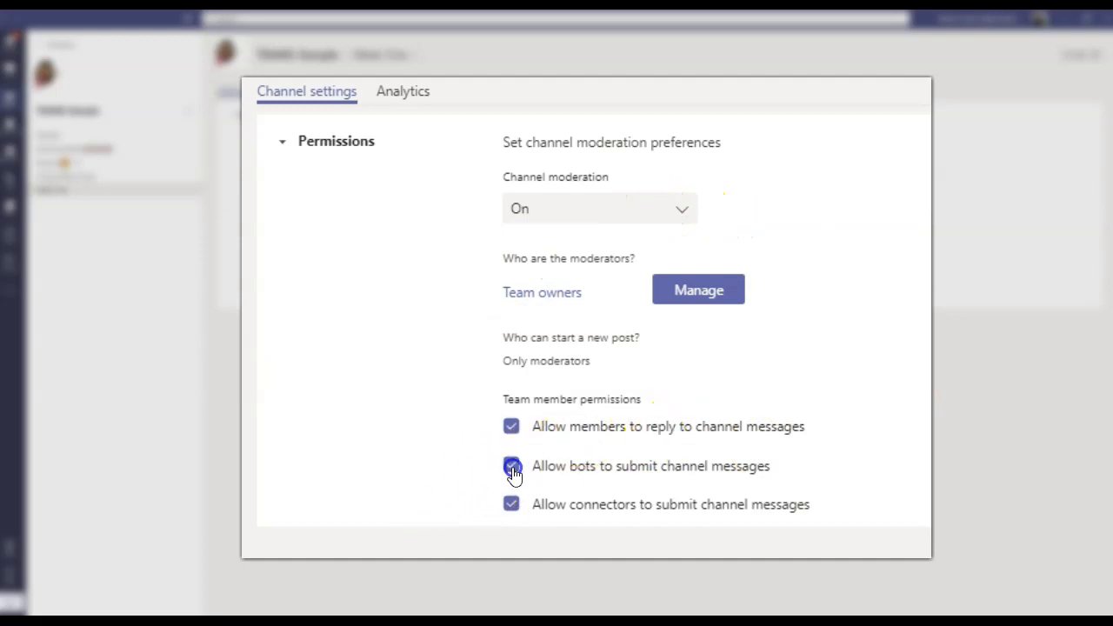
{"action": "left_click", "coordinate": [513, 516]}
{"action": "left_click", "coordinate": [515, 522]}
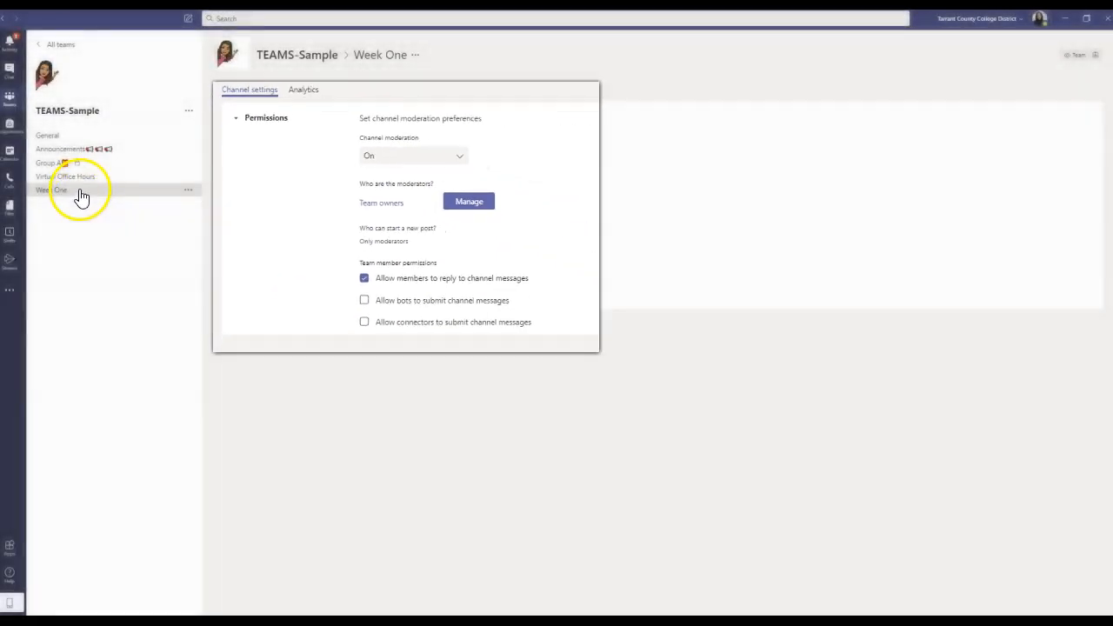
{"action": "left_click", "coordinate": [76, 189]}
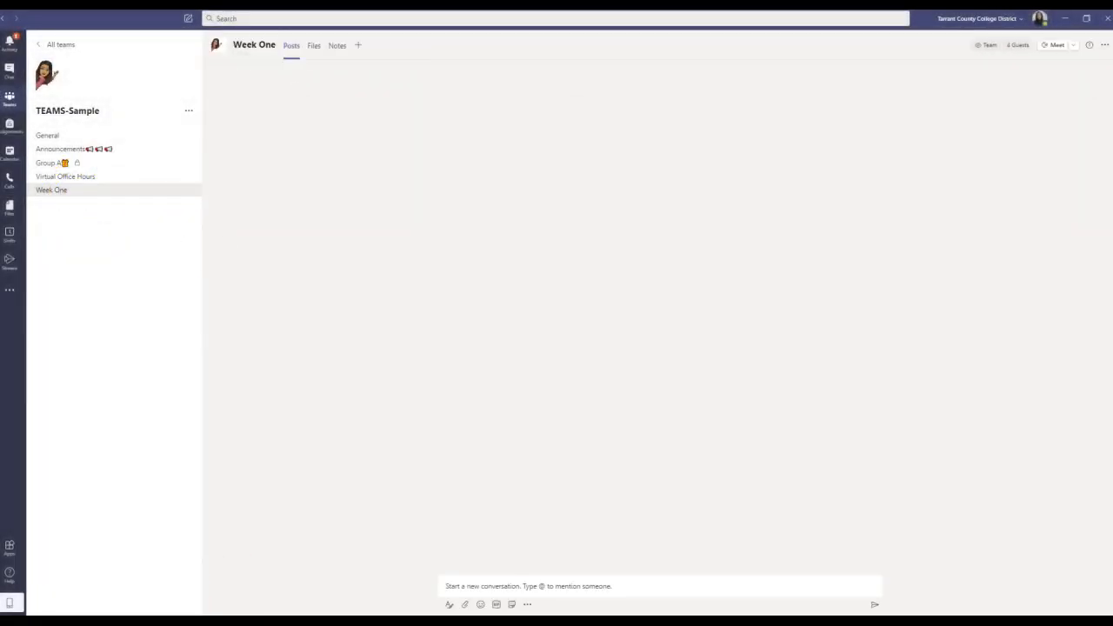
{"action": "left_click", "coordinate": [301, 348]}
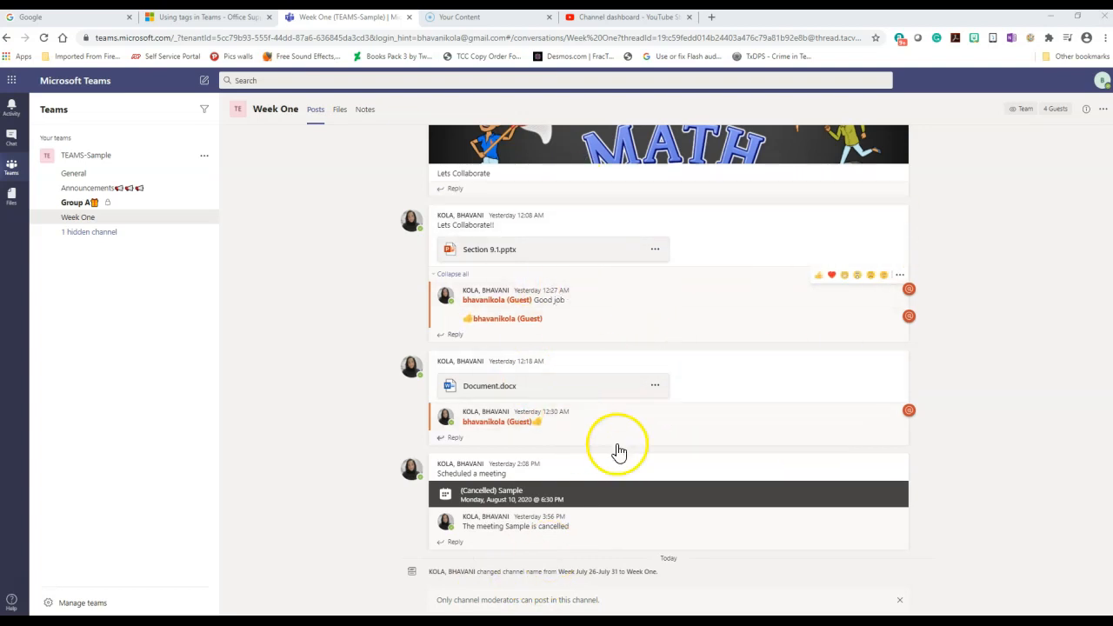
Switch from Week One to the General channel's posts
{"action": "left_click", "coordinate": [74, 175]}
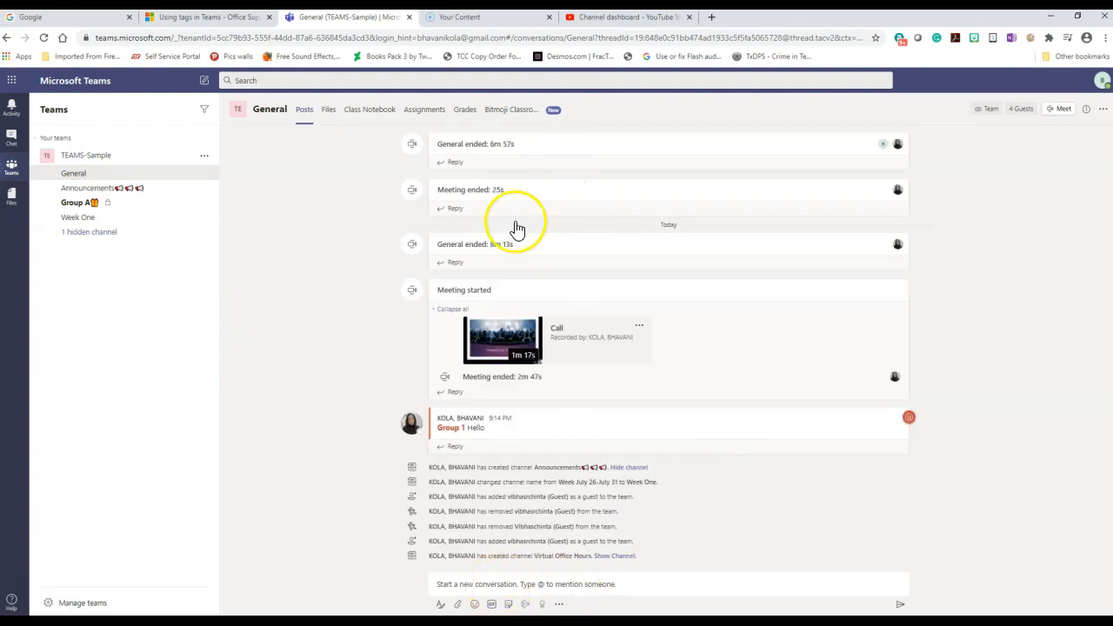
{"action": "left_click", "coordinate": [501, 585]}
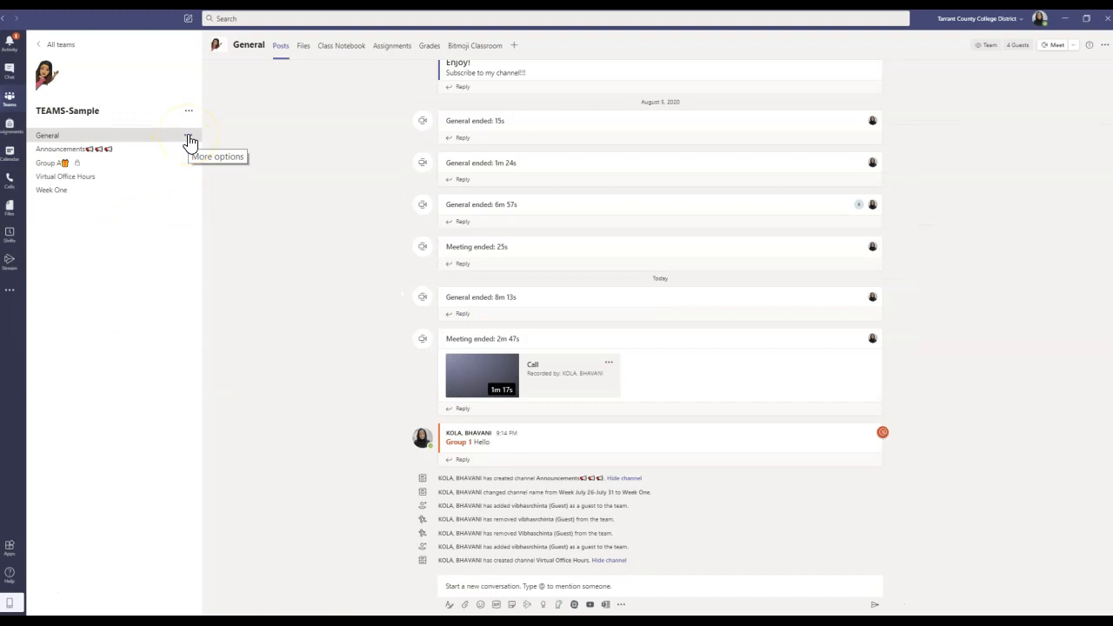
Check General's Manage channel permissions, leaving posting open to everyone, then go to Group A
{"action": "left_click", "coordinate": [189, 140]}
{"action": "left_click", "coordinate": [216, 174]}
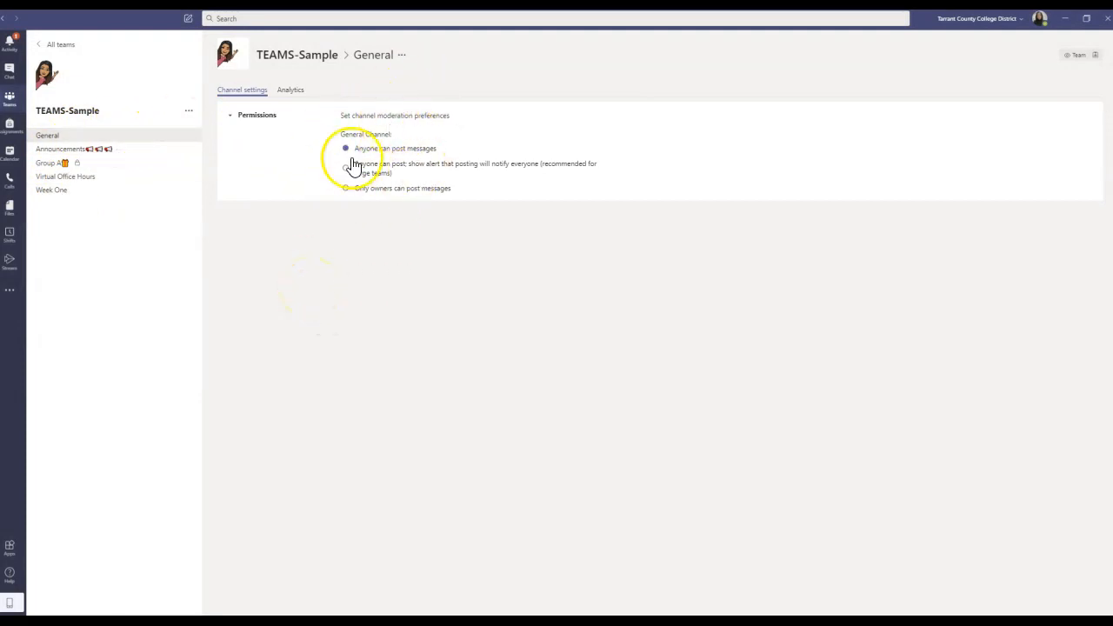
{"action": "left_click", "coordinate": [51, 164]}
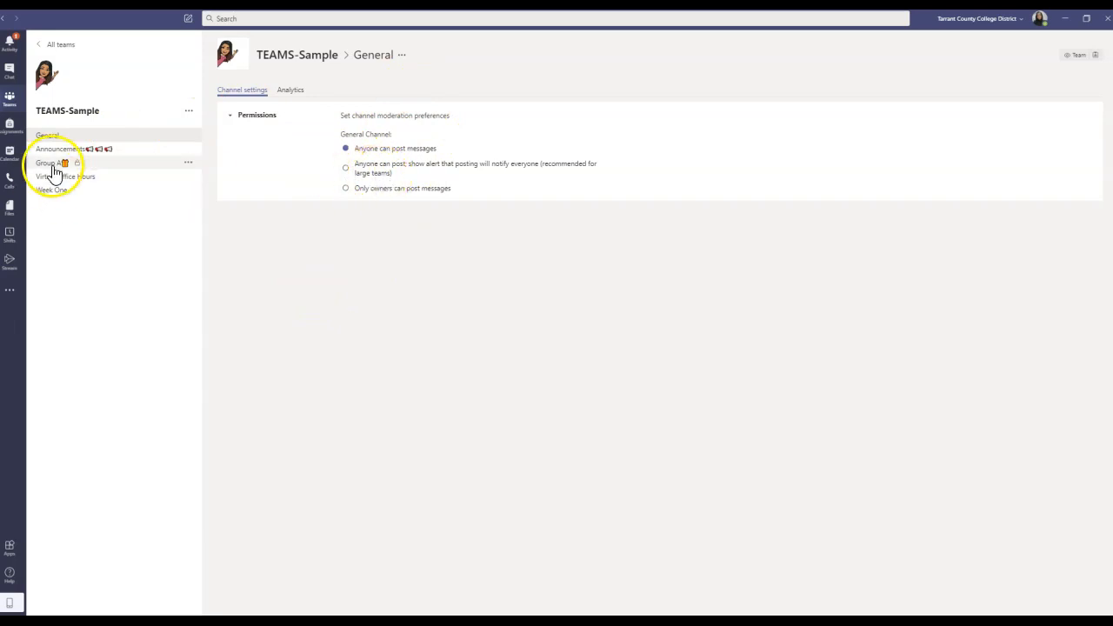
{"action": "mouse_move", "coordinate": [112, 169]}
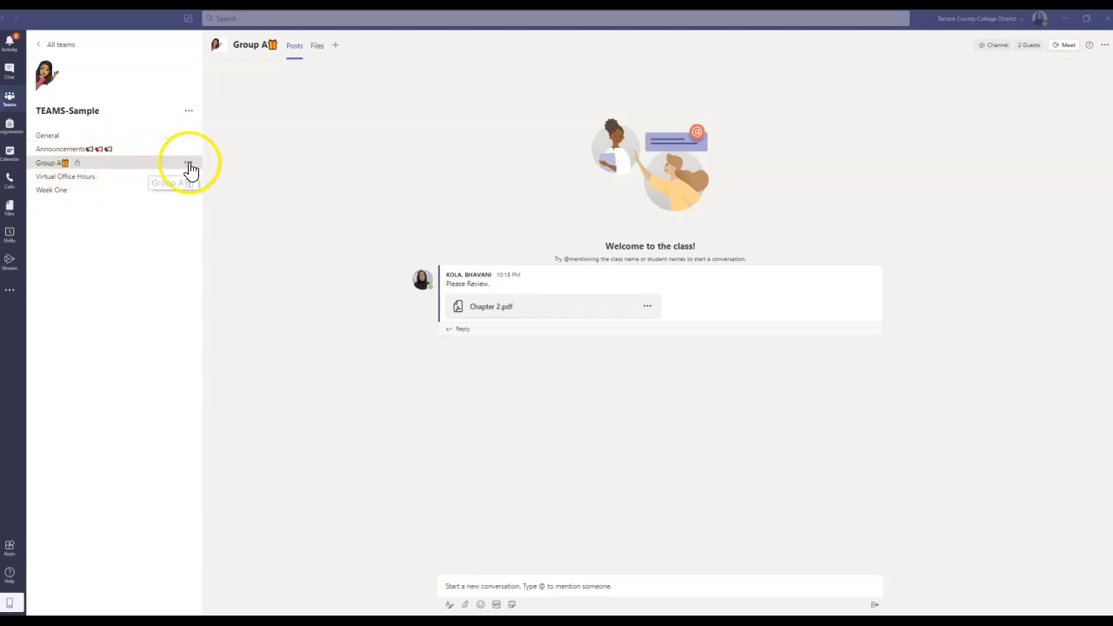
Open Group A's Manage channel page and switch to its Settings tab
{"action": "left_click", "coordinate": [190, 168]}
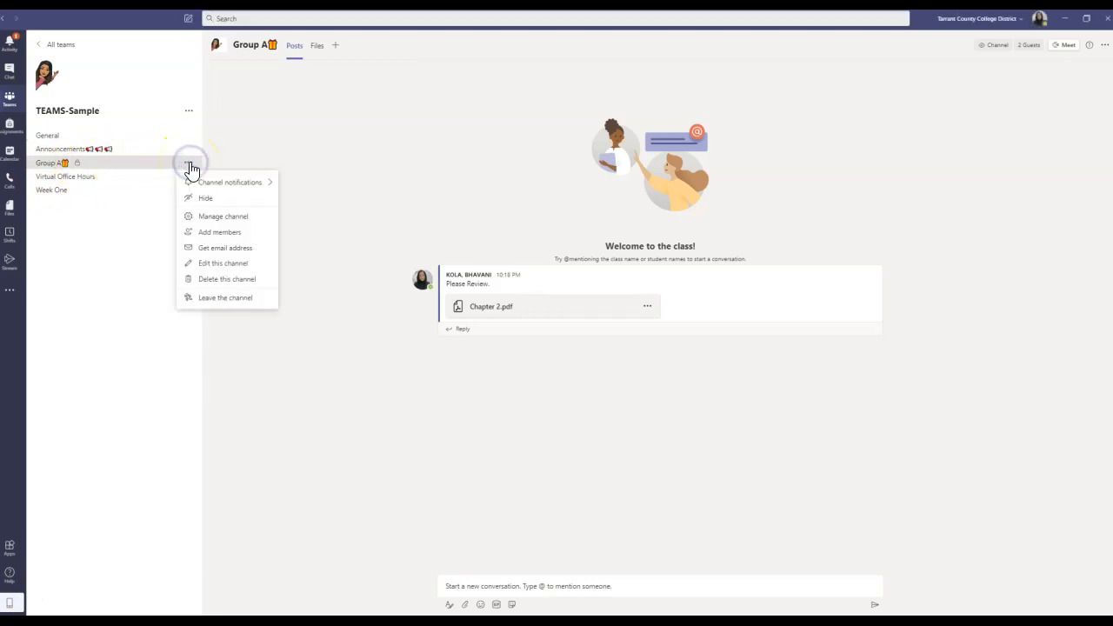
{"action": "left_click", "coordinate": [219, 216]}
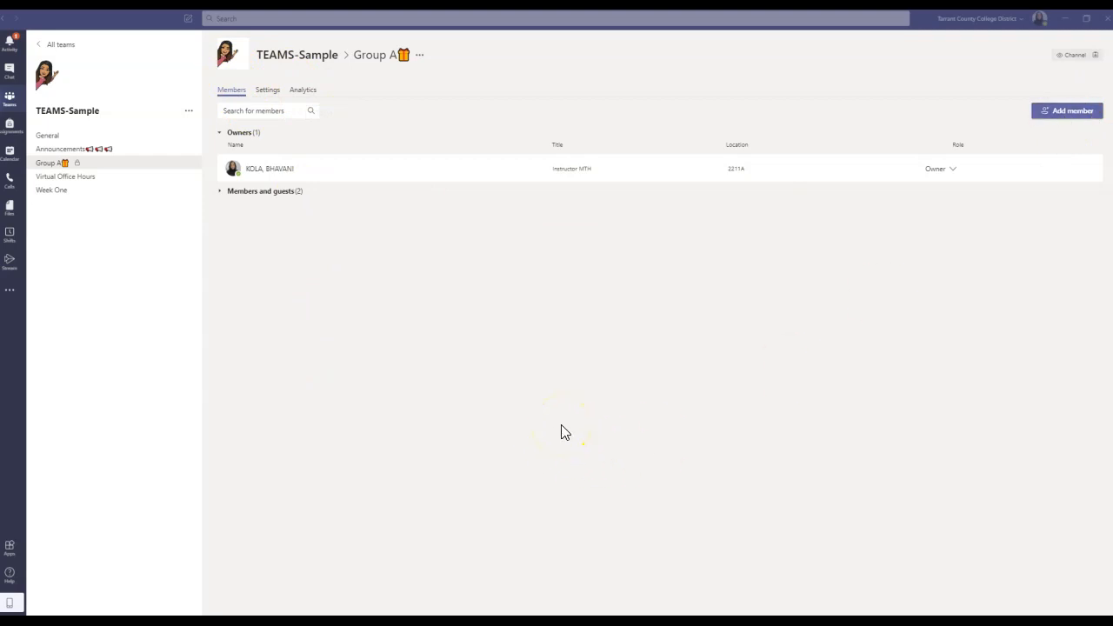
{"action": "left_click", "coordinate": [264, 94]}
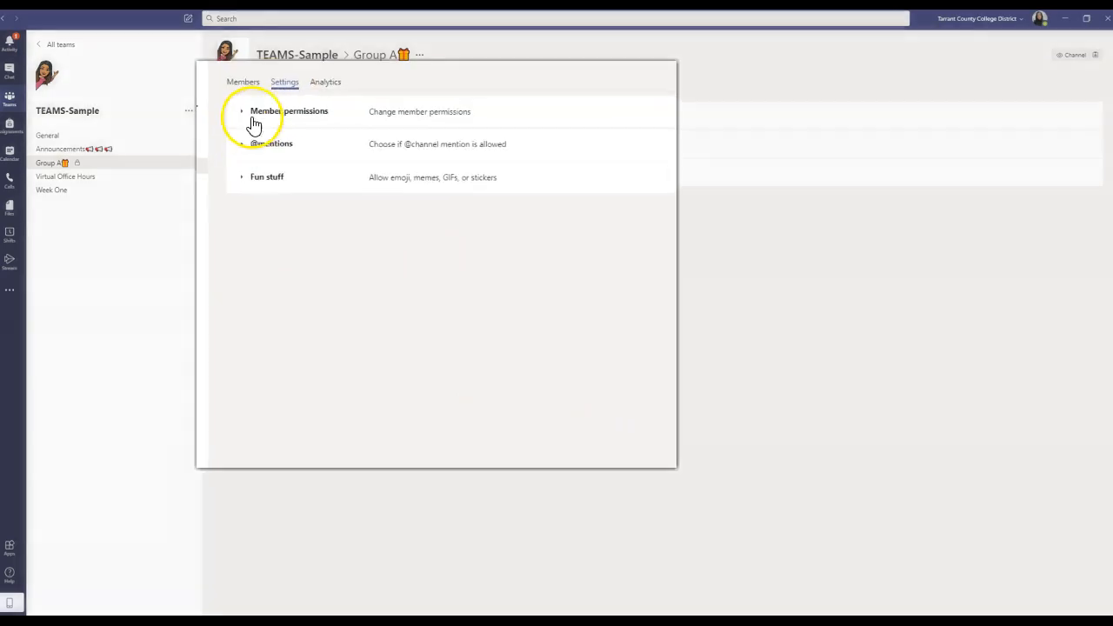
{"action": "left_click", "coordinate": [240, 117]}
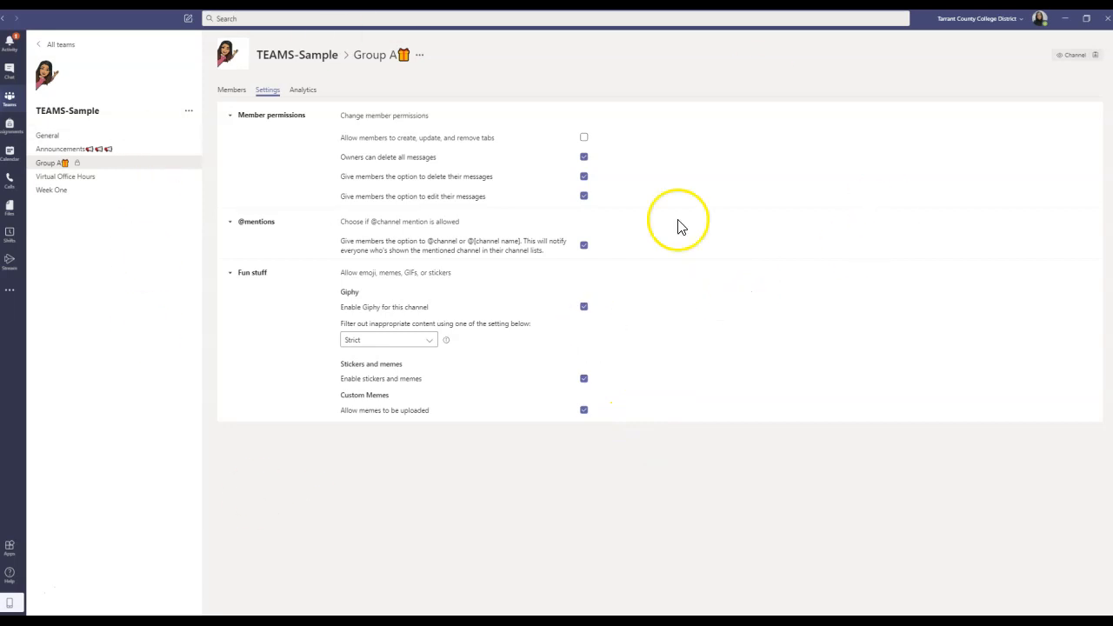
{"action": "left_click", "coordinate": [665, 553]}
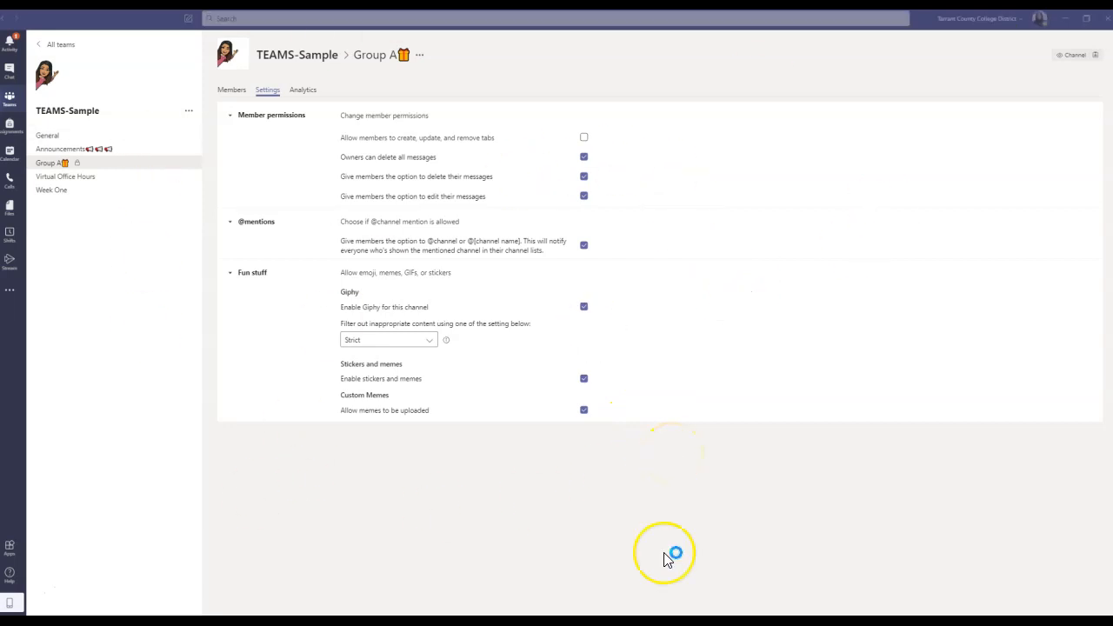